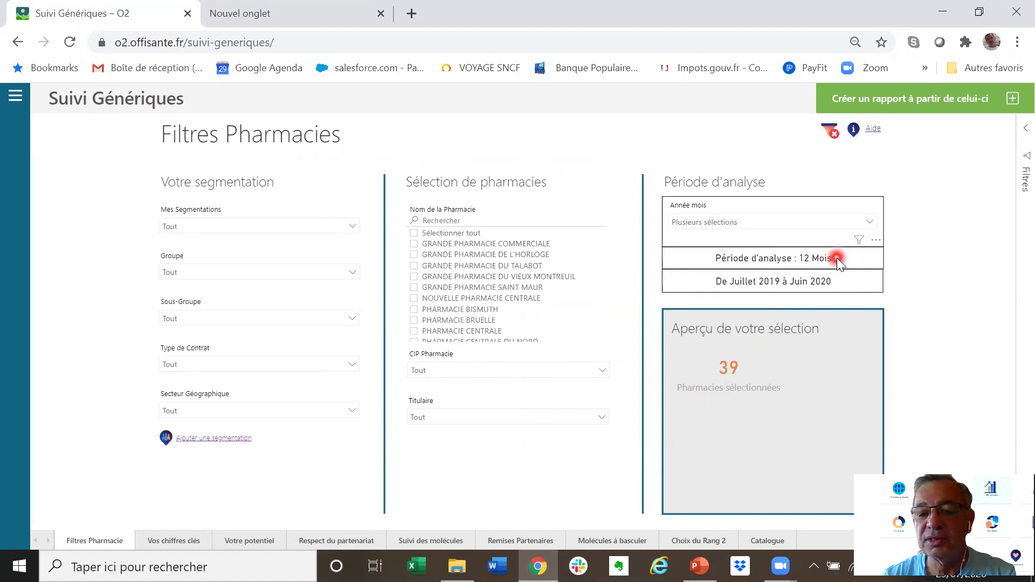
# Step: Check the months available for the analysis period in the pharmacy filters, leaving the selection as it is
pyautogui.click(744, 222)
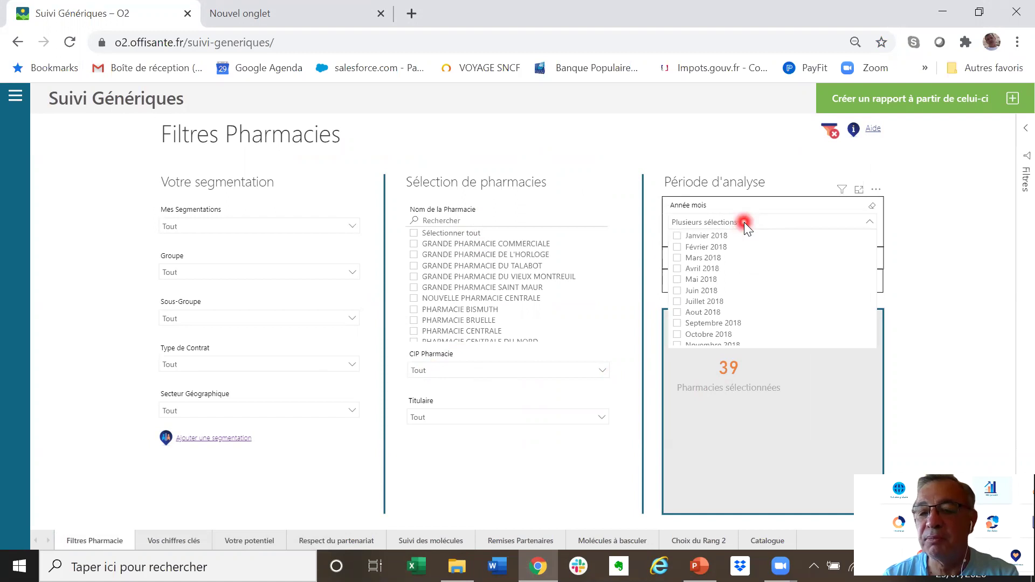
pyautogui.click(942, 262)
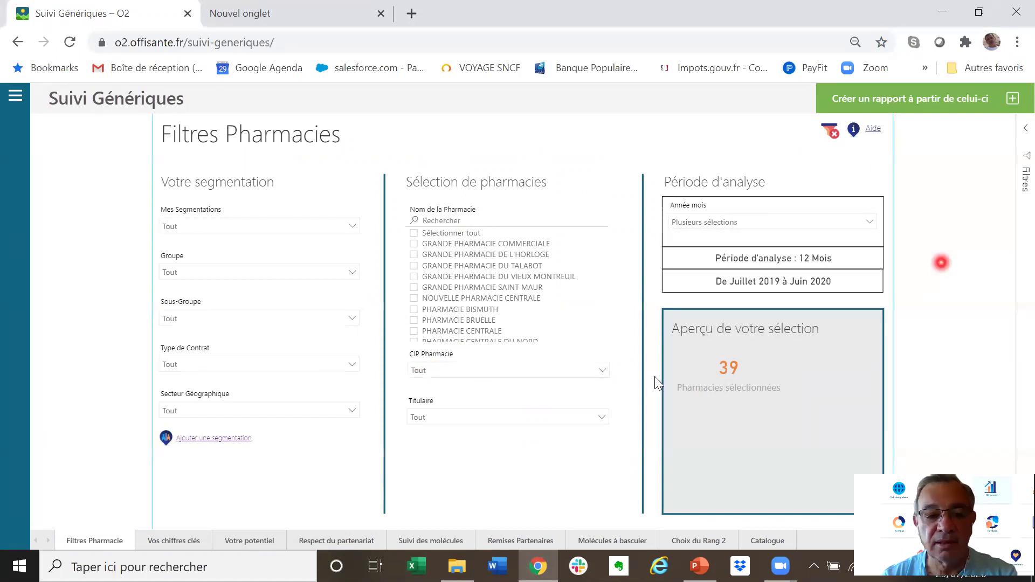
# Step: Review the partner laboratories' figures in Vos chiffres clés and the purchasing potential per laboratory in Votre potentiel
pyautogui.click(178, 544)
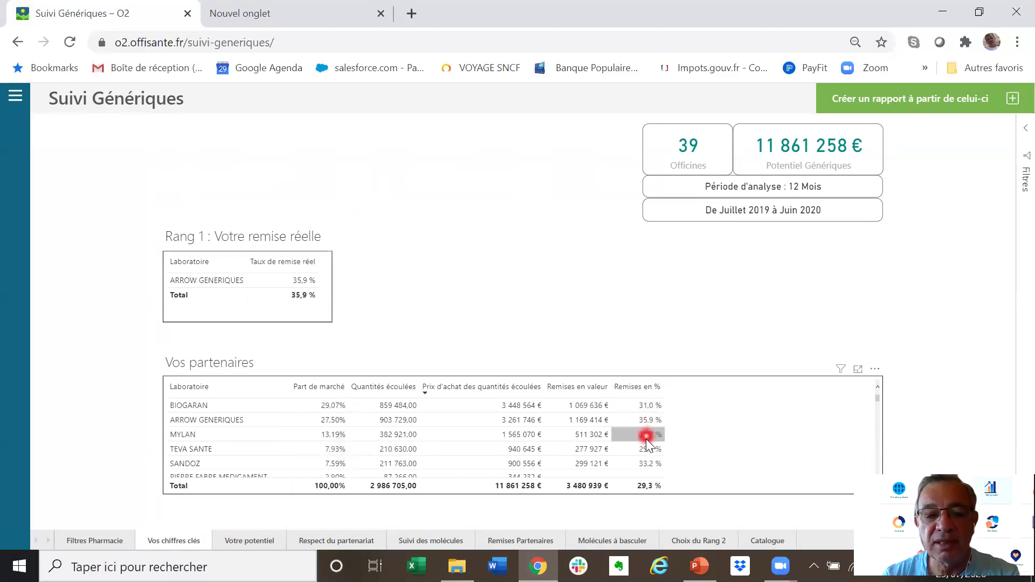
pyautogui.moveTo(648, 444)
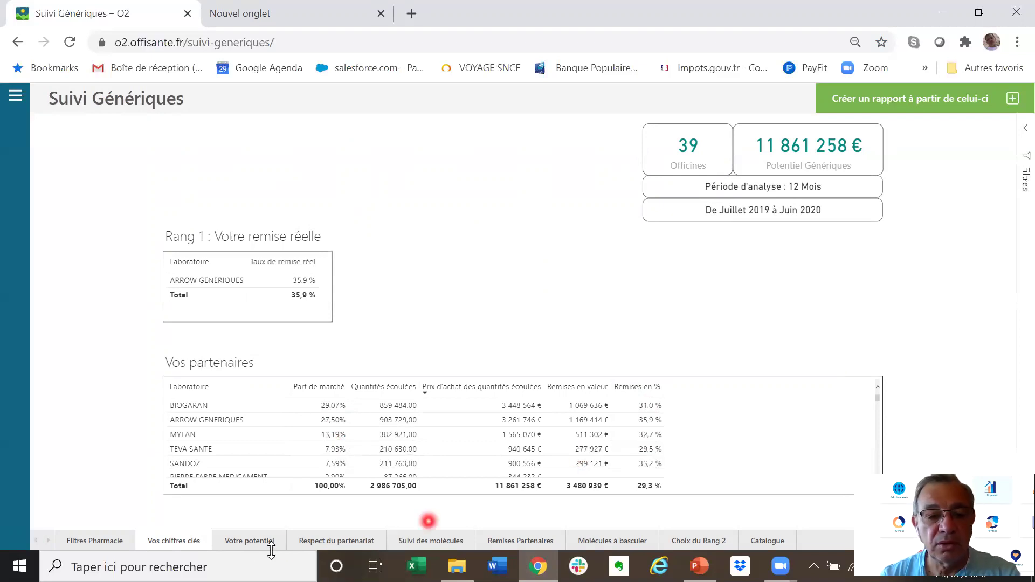
pyautogui.click(246, 545)
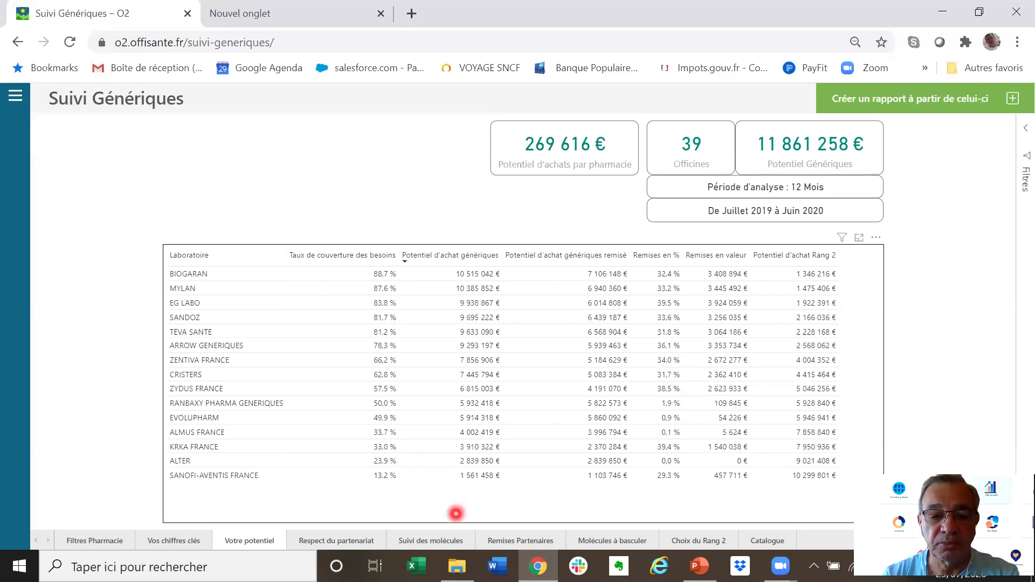
# Step: Select ARROW GENERIQUES and BIOGARAN as partner generic suppliers in the Respect du partenariat report
pyautogui.click(337, 540)
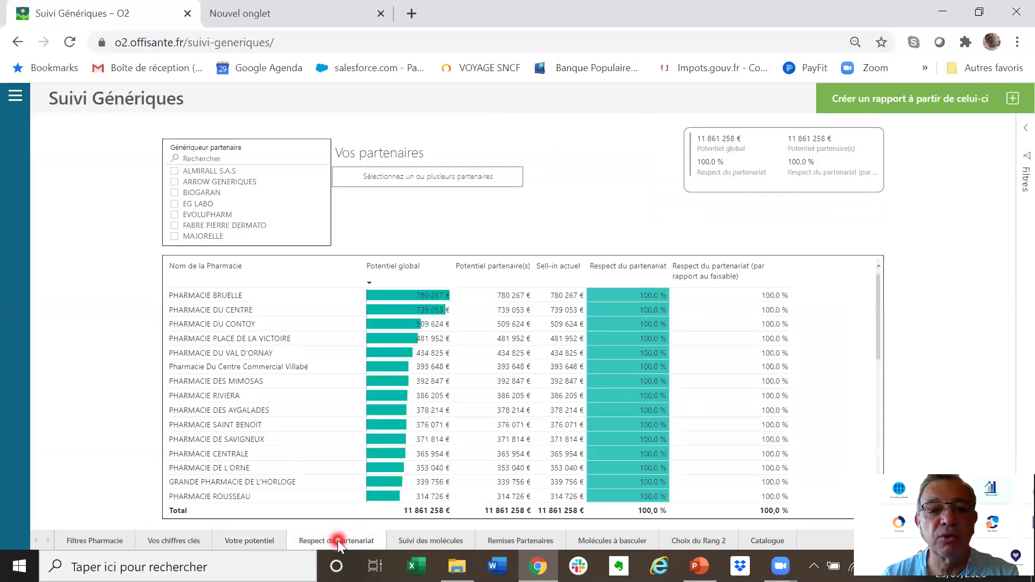
pyautogui.click(174, 182)
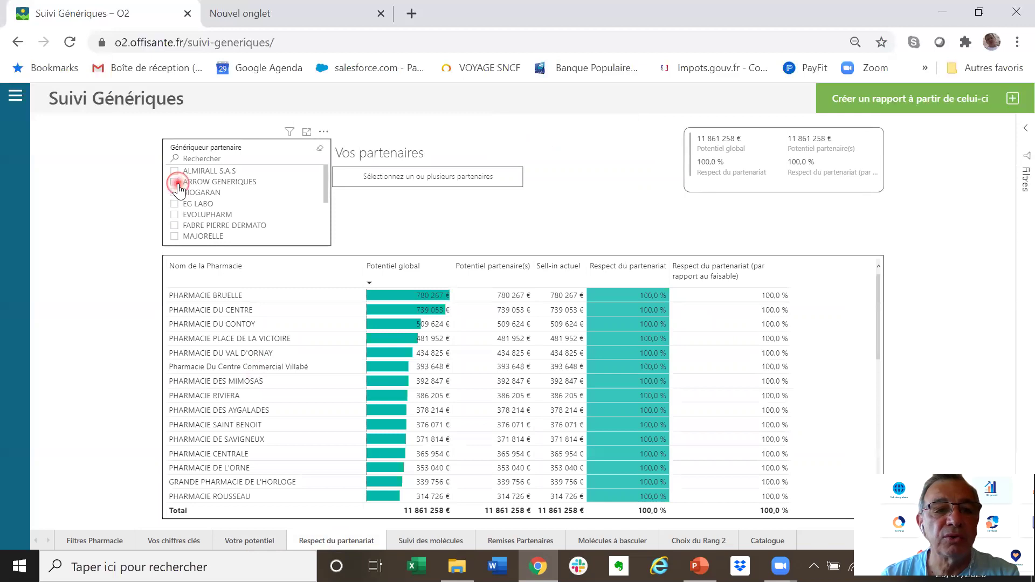
pyautogui.click(207, 194)
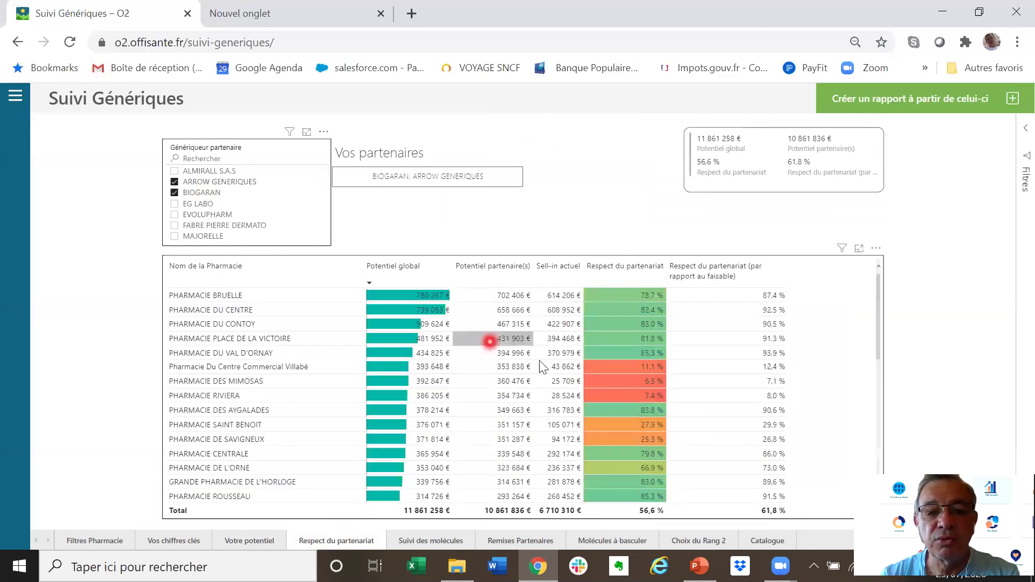
# Step: Examine each pharmacy's partnership compliance rate throughout the Respect du partenariat table
pyautogui.scroll(-3, 563, 353)
pyautogui.scroll(-6, 572, 358)
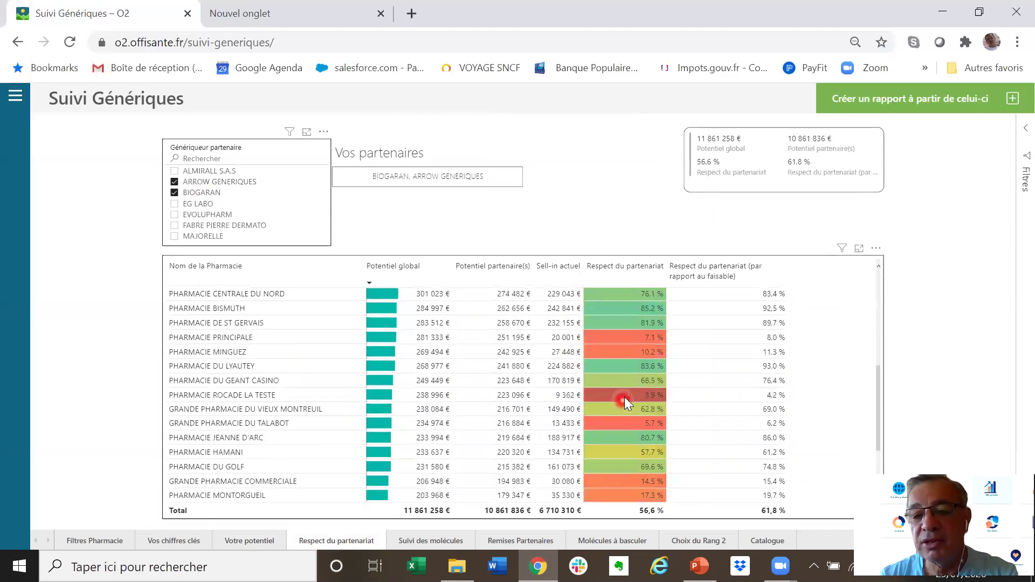
pyautogui.scroll(10, 624, 398)
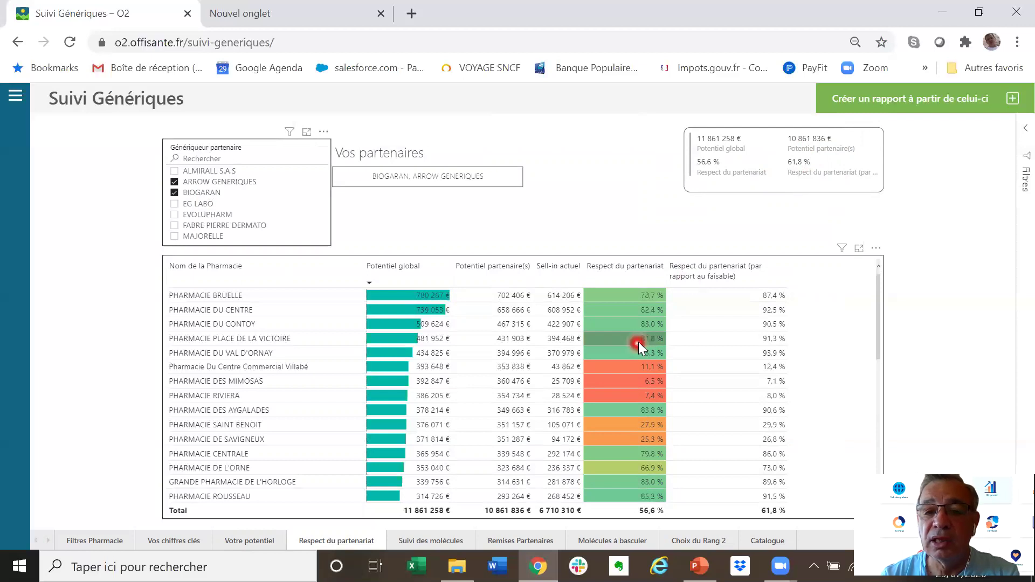
pyautogui.scroll(-3, 639, 342)
pyautogui.scroll(3, 638, 337)
pyautogui.scroll(-3, 638, 336)
pyautogui.scroll(-3, 638, 336)
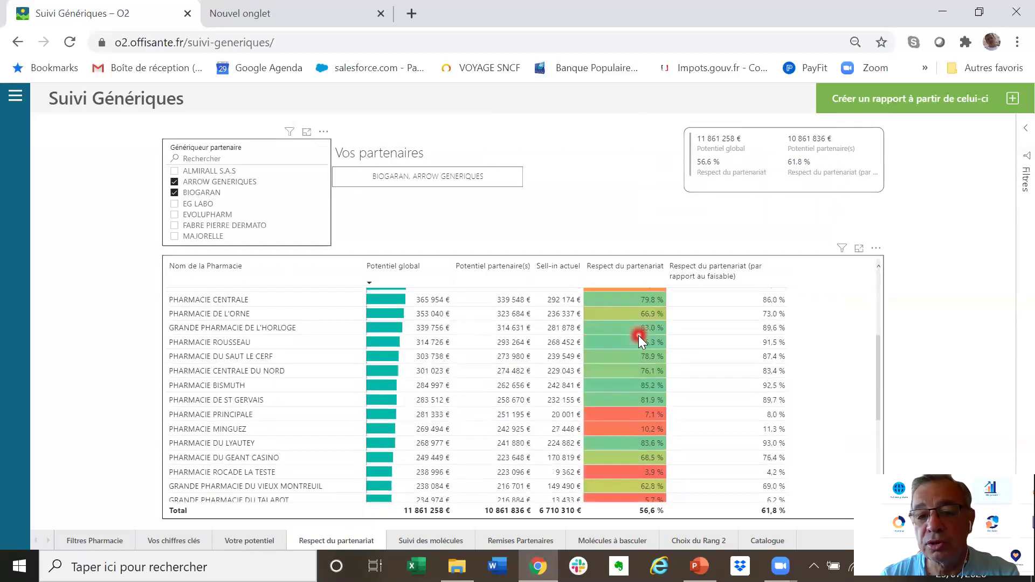
pyautogui.scroll(-8, 638, 335)
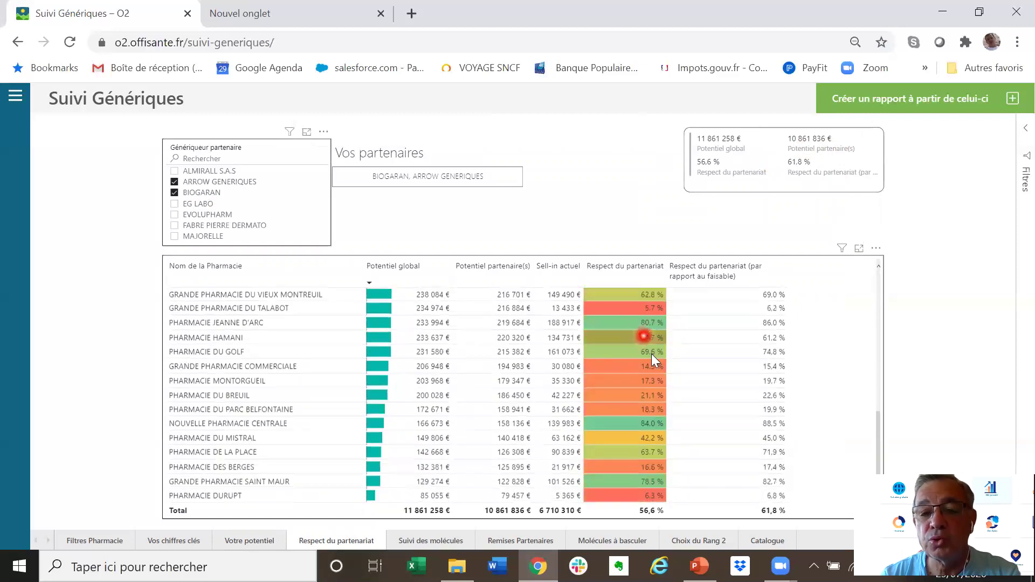
pyautogui.moveTo(641, 385)
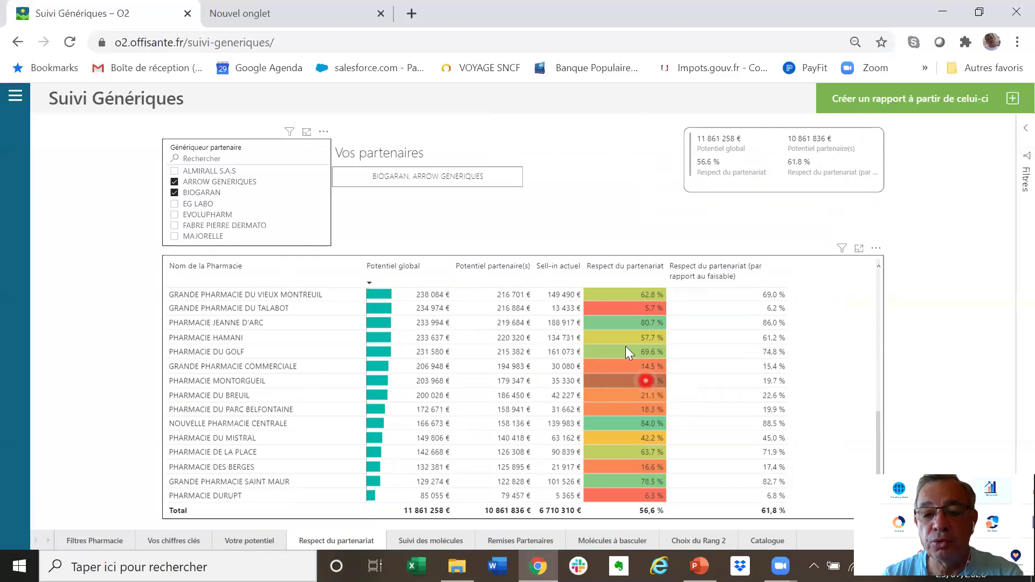
pyautogui.scroll(4, 621, 345)
pyautogui.scroll(-4, 560, 426)
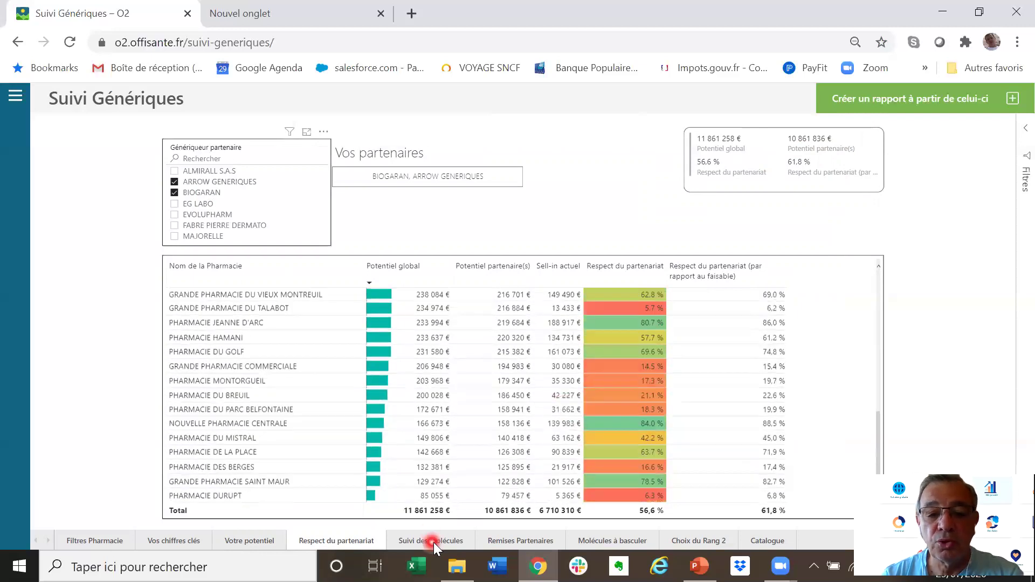
# Step: Review partnership compliance and generic potential by molecule in the Suivi des molécules report
pyautogui.click(434, 541)
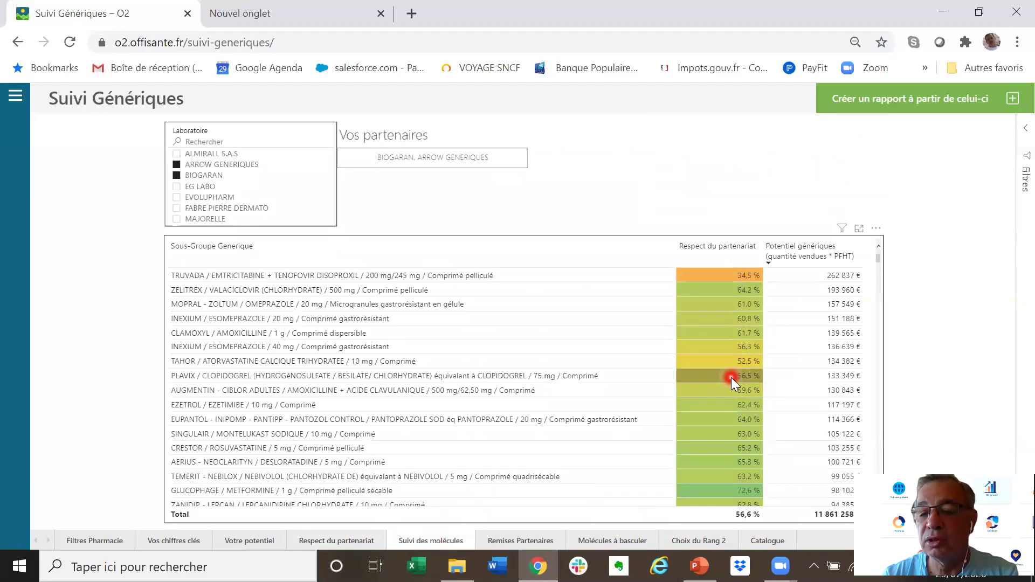
pyautogui.scroll(-3, 731, 378)
pyautogui.scroll(-1, 731, 378)
pyautogui.scroll(3, 728, 377)
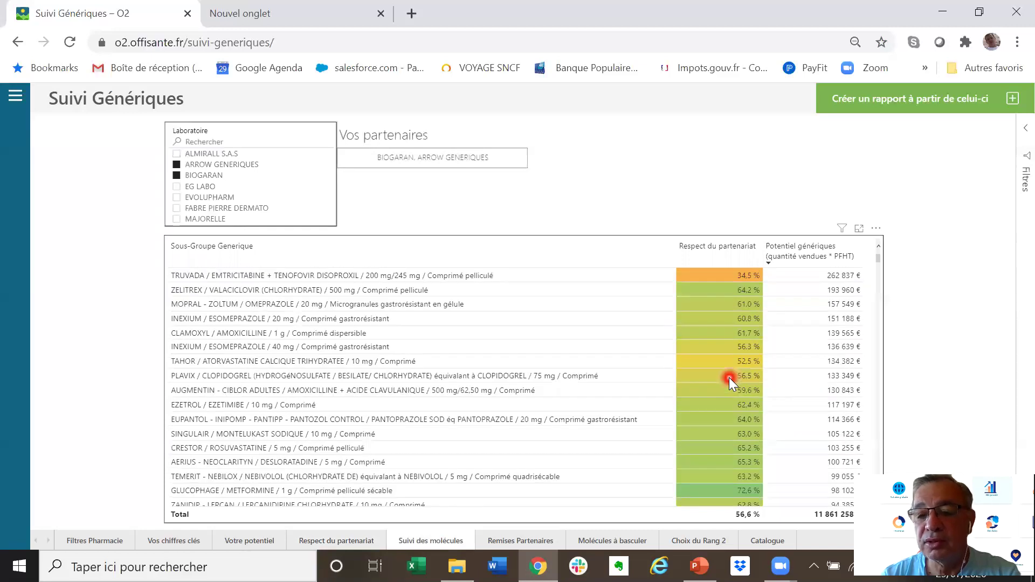
pyautogui.scroll(-3, 728, 377)
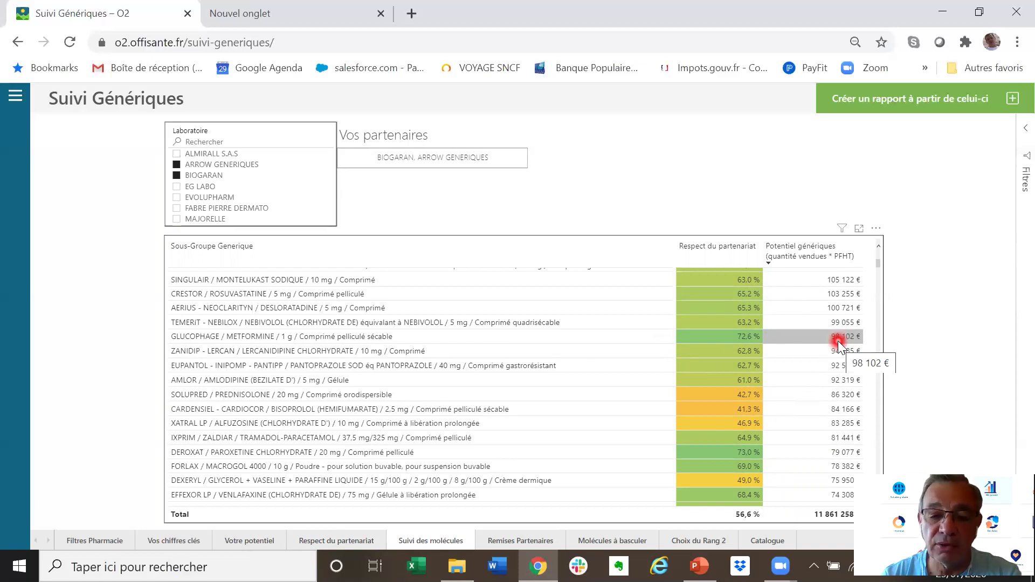
# Step: Select BIOGARAN and ARROW GENERIQUES as the partners in the Molécules à basculer report
pyautogui.click(635, 544)
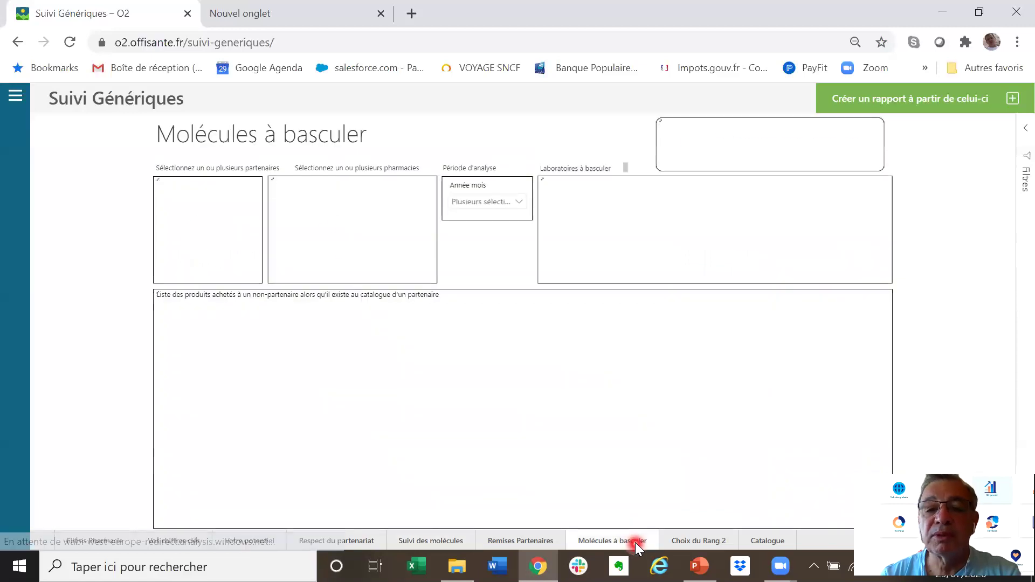
pyautogui.click(235, 347)
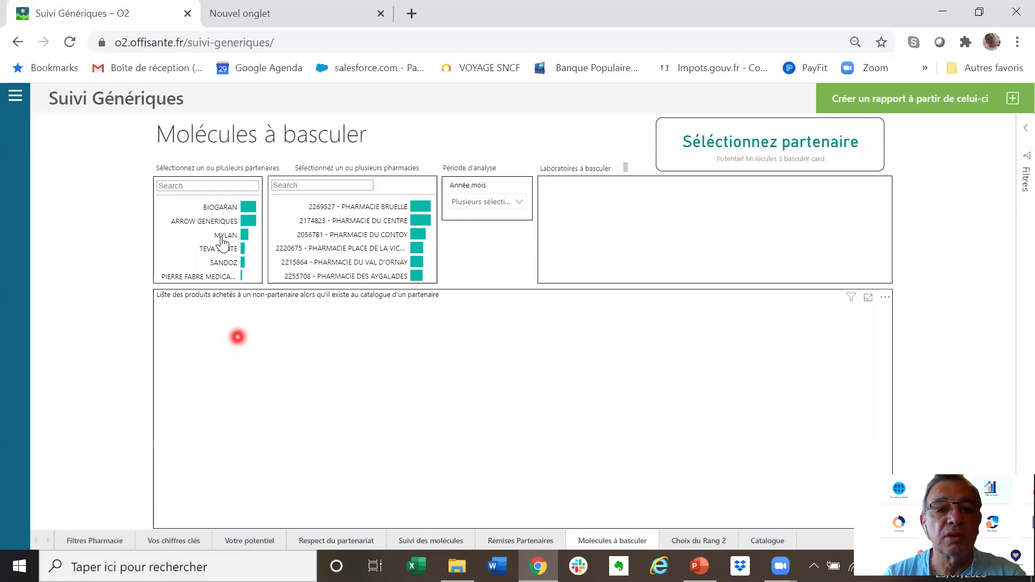
pyautogui.click(219, 207)
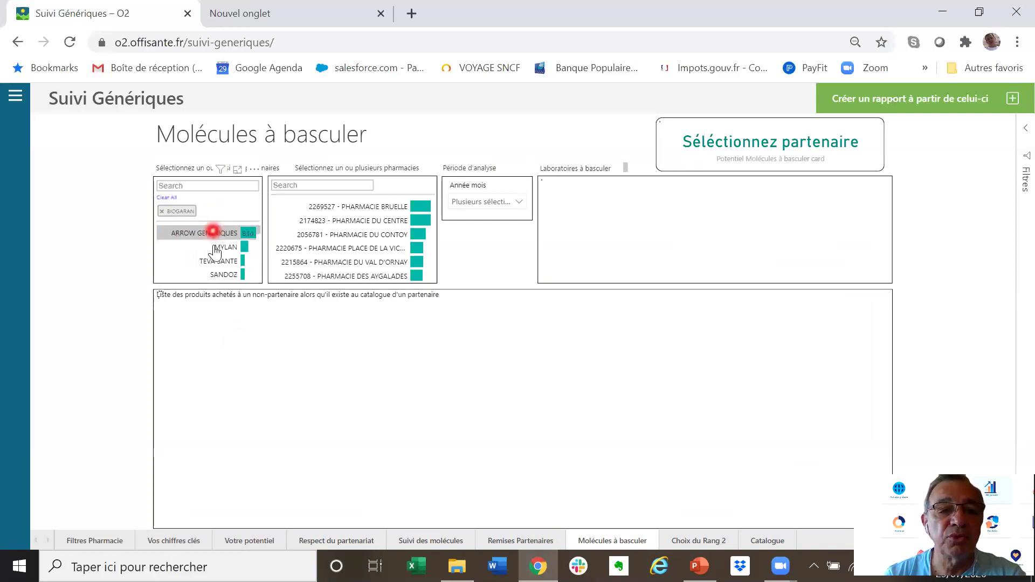
pyautogui.click(216, 238)
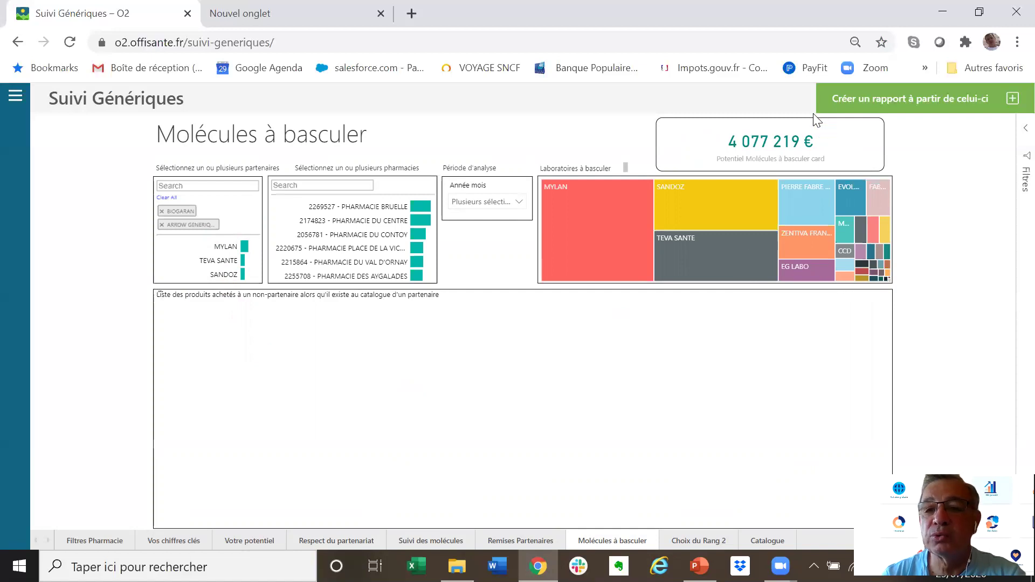
pyautogui.click(838, 152)
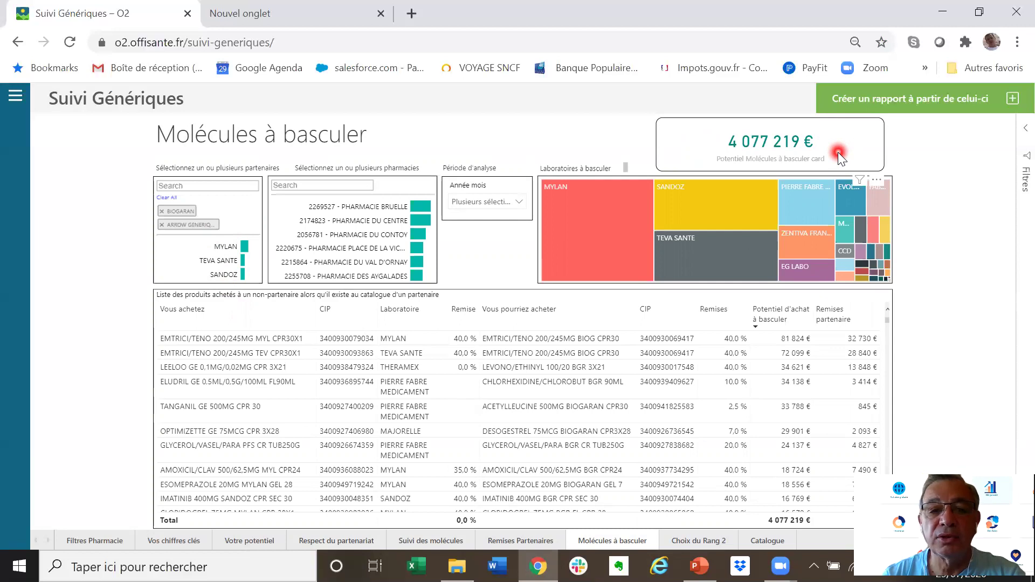
# Step: Filter the list of products to switch by the laboratory TEVA SANTE, and replace that filter with MYLAN
pyautogui.click(721, 252)
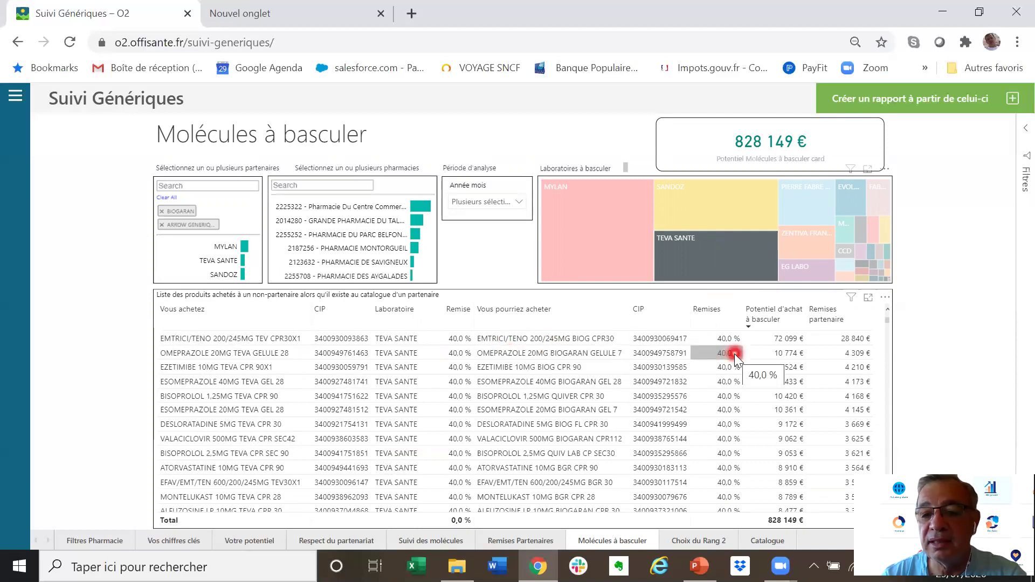
pyautogui.click(725, 269)
pyautogui.click(586, 243)
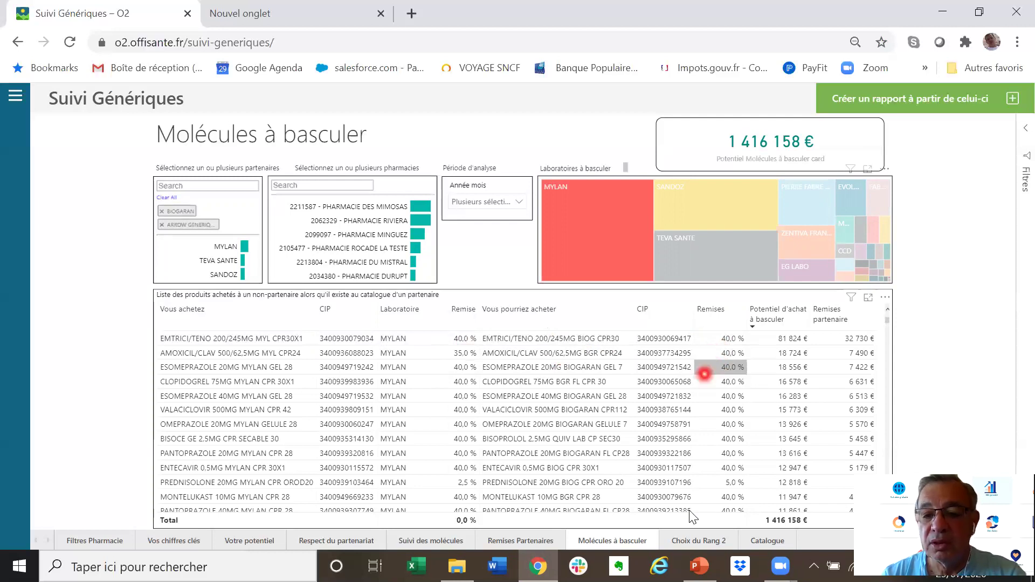
# Step: Filter the Catalogue report by ARROW GENERIQUES and review the changes in its legal discounts
pyautogui.click(757, 546)
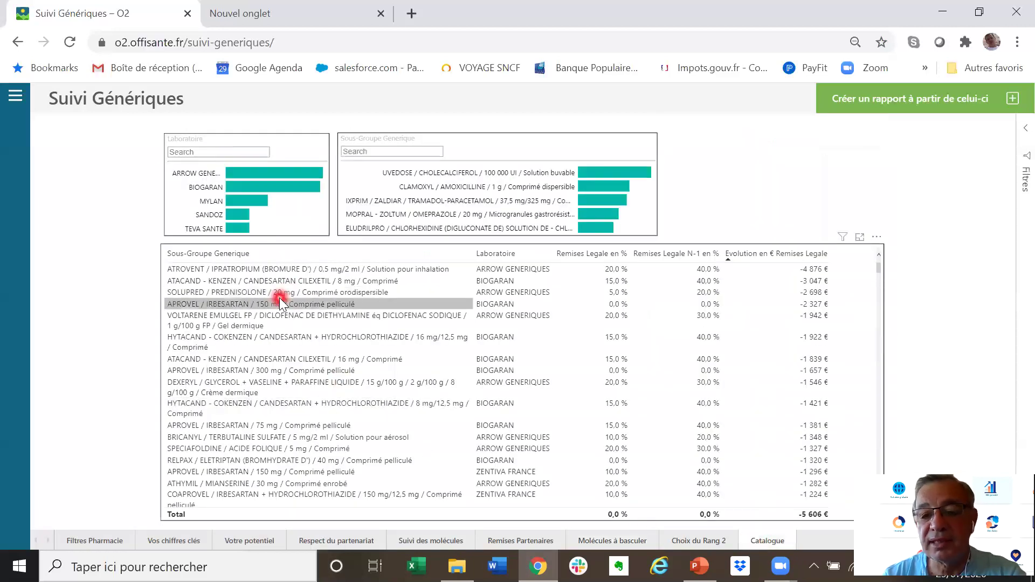
pyautogui.click(191, 172)
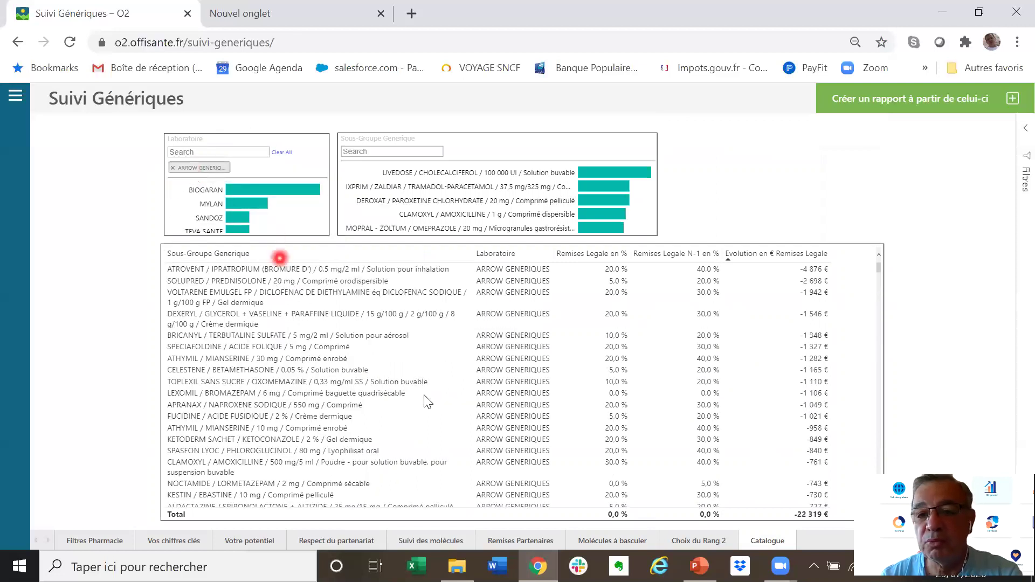
pyautogui.scroll(-10, 447, 405)
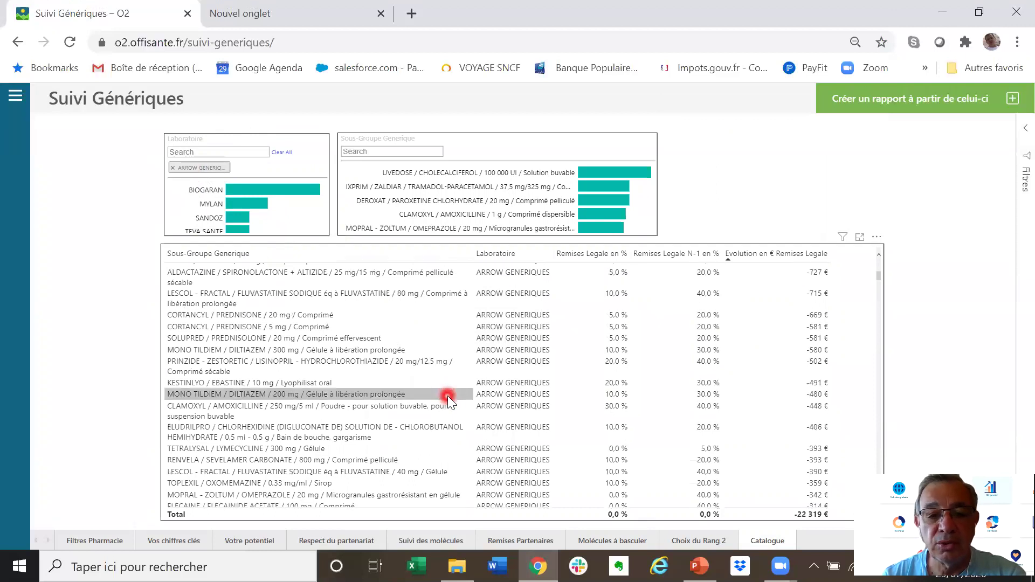
pyautogui.scroll(-3, 447, 395)
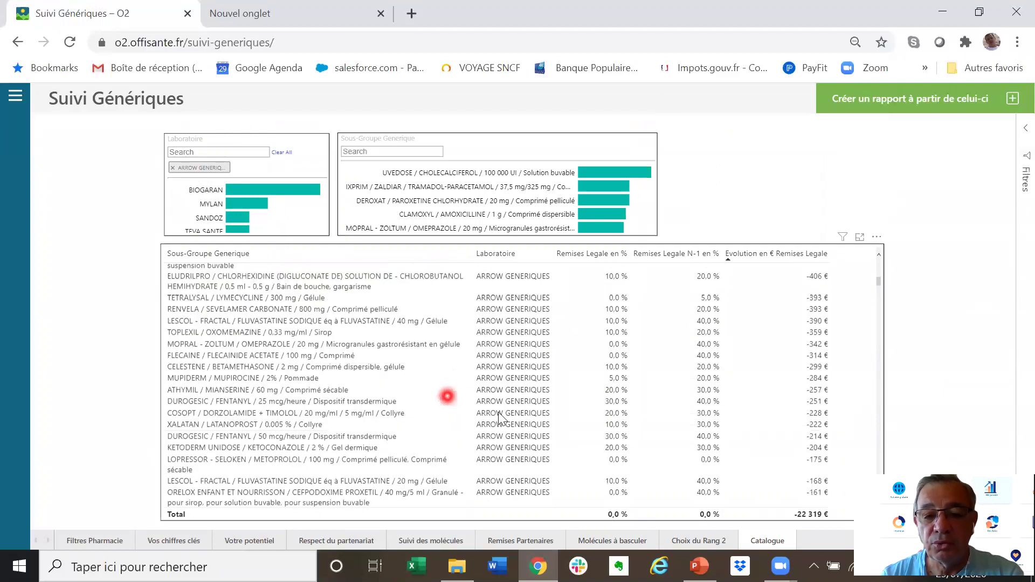
# Step: Switch to the PowerPoint training presentation, display the Application slide and look through the slides that follow
pyautogui.click(695, 567)
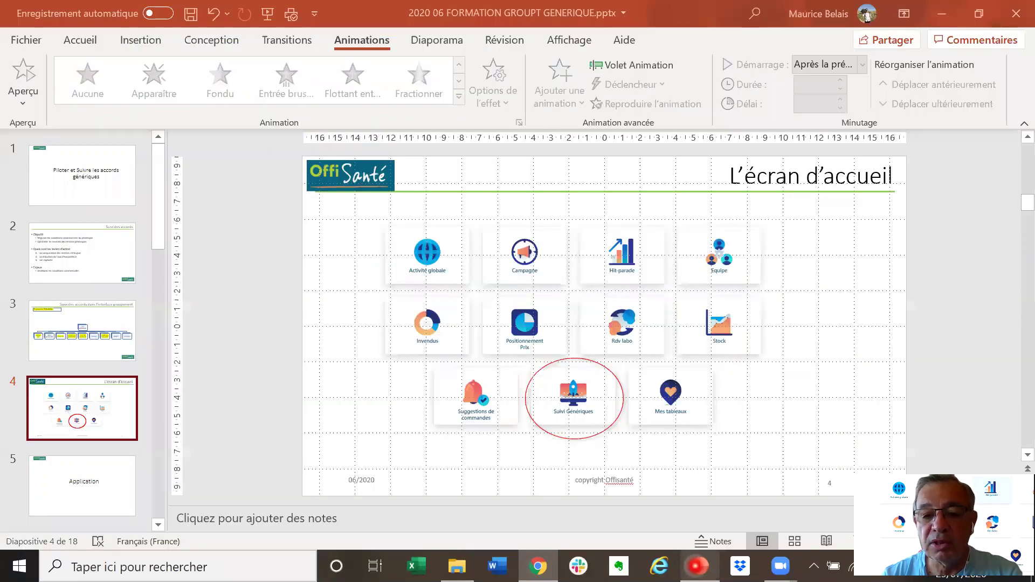
pyautogui.click(98, 507)
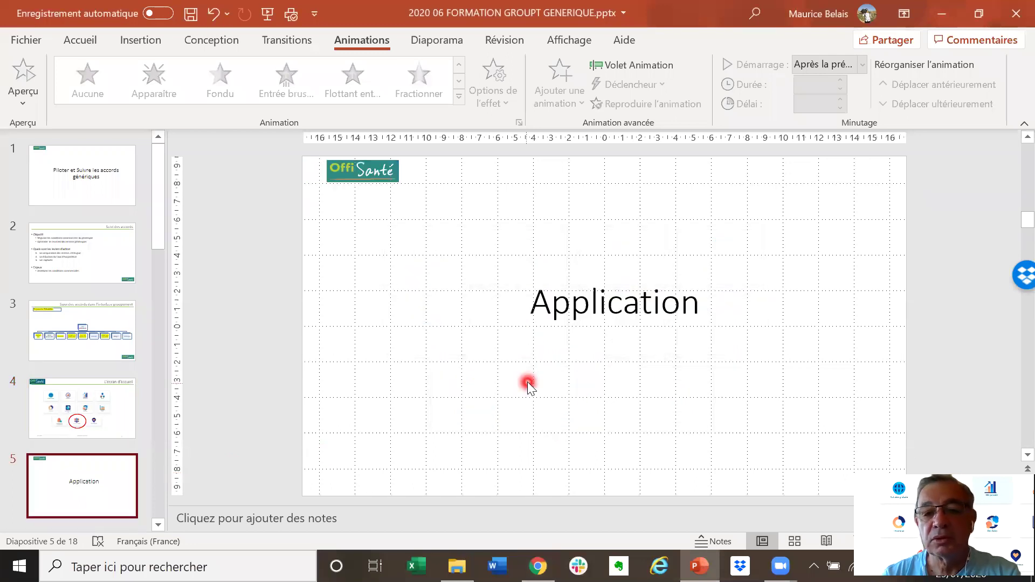
pyautogui.scroll(-2, 529, 383)
pyautogui.scroll(2, 532, 383)
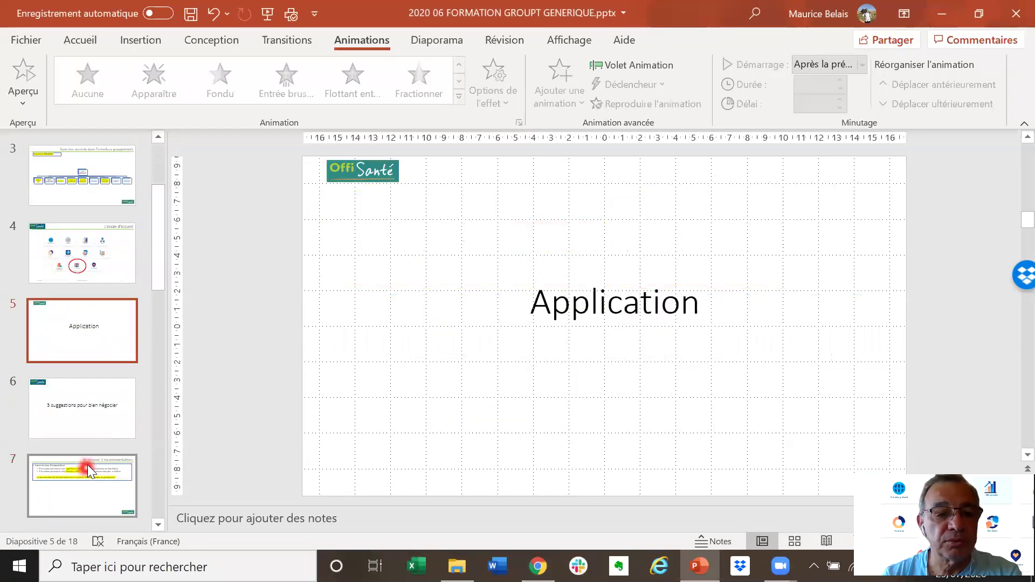